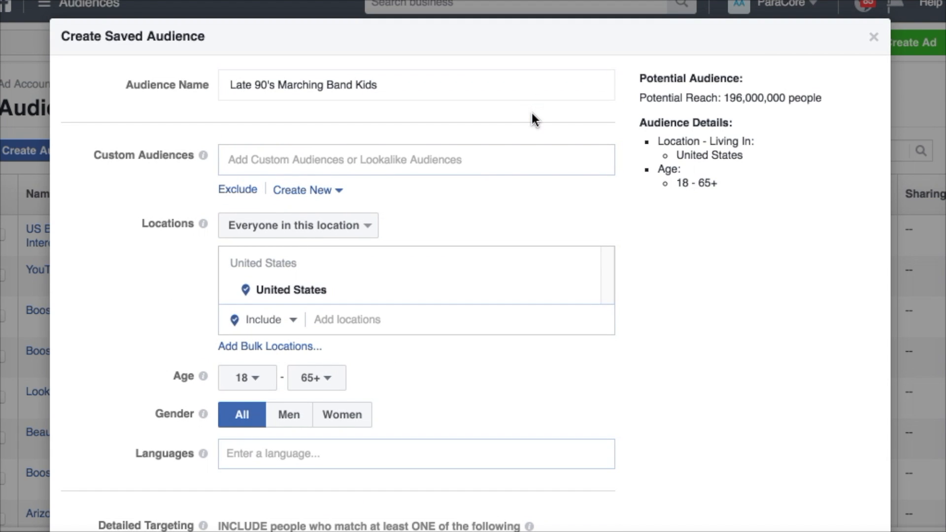
Check the available custom audiences and limit the location targeting to people who live in this location.
{"action": "left_click", "coordinate": [477, 160]}
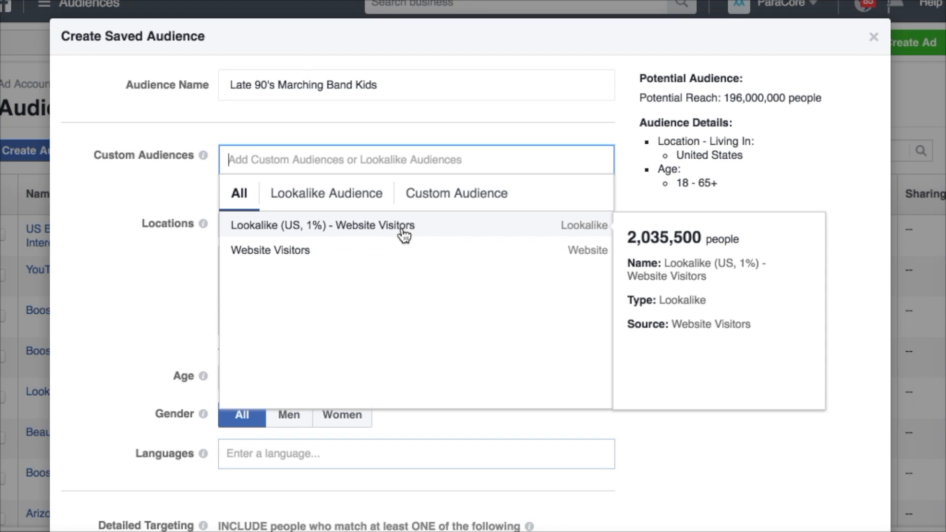
{"action": "left_click", "coordinate": [176, 192]}
{"action": "left_click", "coordinate": [249, 228]}
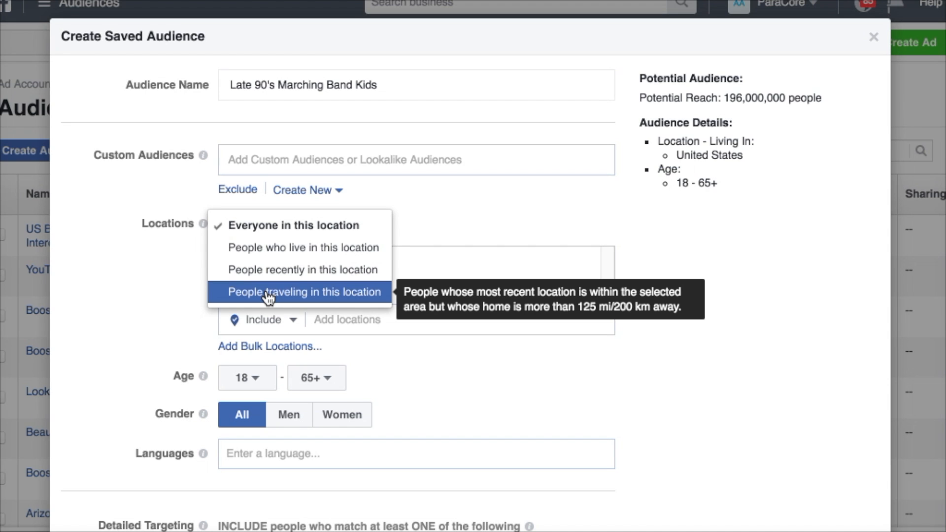
{"action": "left_click", "coordinate": [271, 246]}
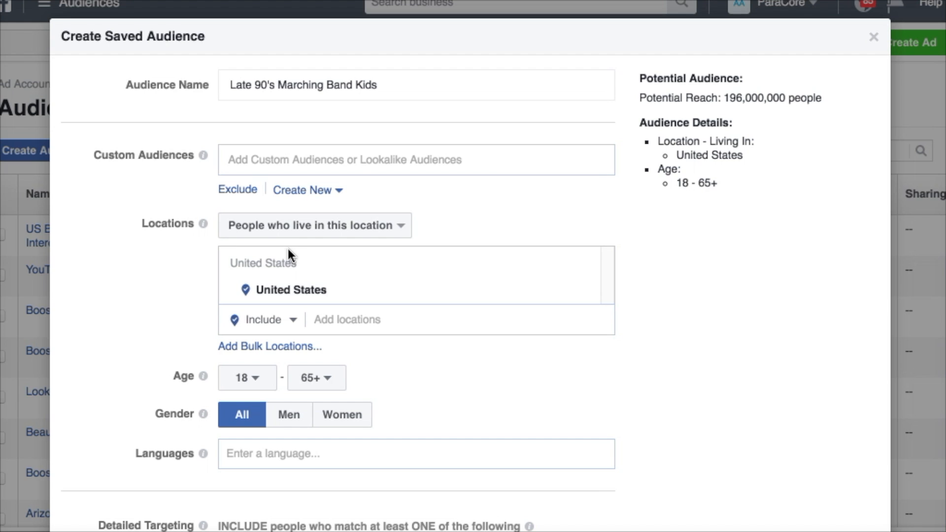
Replace the United States with the city of Phoenix, Arizona as the included location and dismiss the location-change notice.
{"action": "left_click", "coordinate": [344, 318]}
{"action": "type", "text": "phe"}
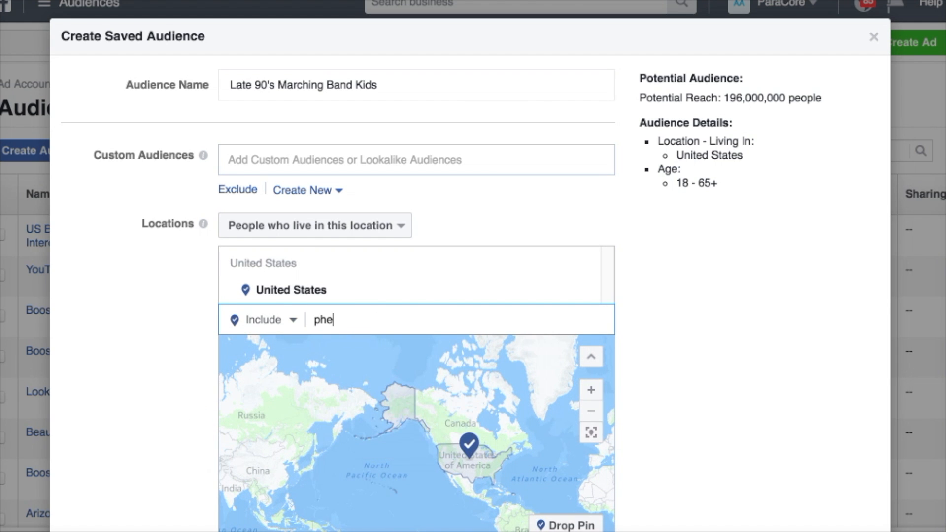
{"action": "key", "text": "BackSpace"}
{"action": "type", "text": "oenix"}
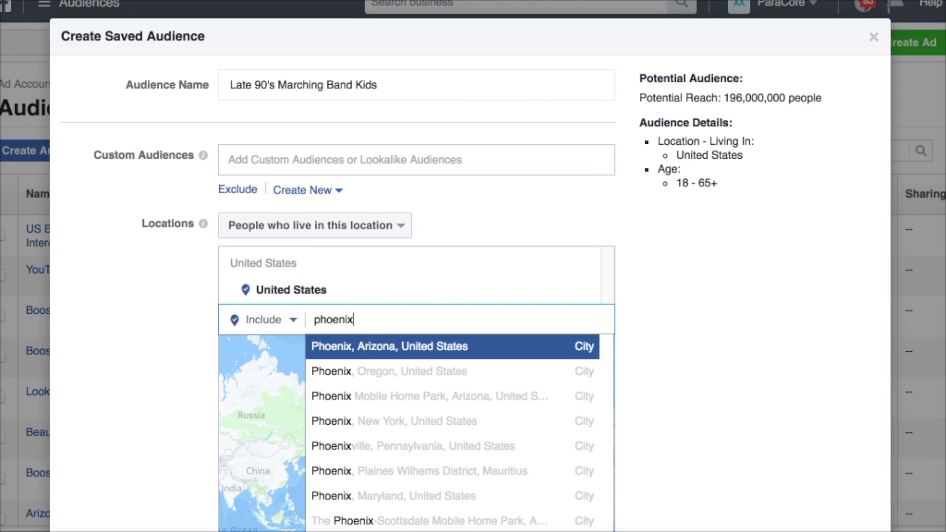
{"action": "left_click", "coordinate": [384, 346]}
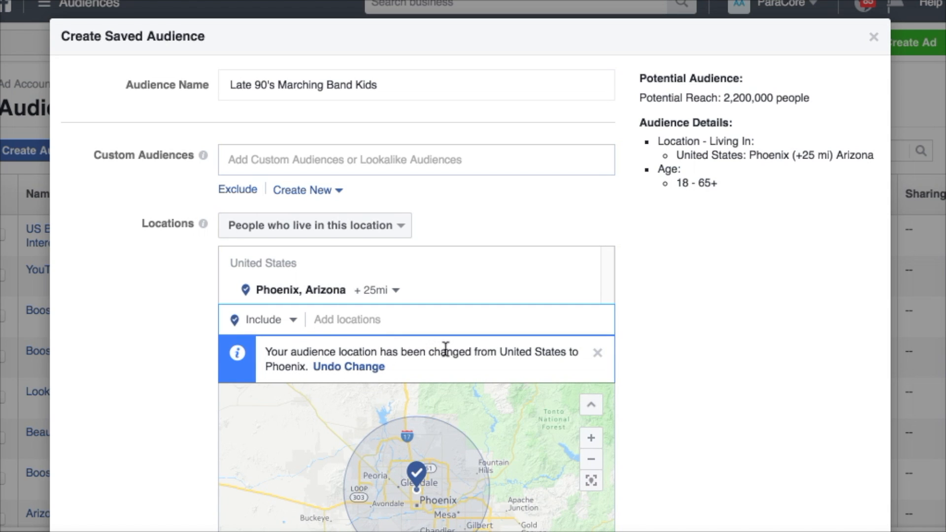
{"action": "left_click", "coordinate": [598, 360]}
Set the radius around Phoenix, Arizona to 35 mi.
{"action": "left_click", "coordinate": [387, 291]}
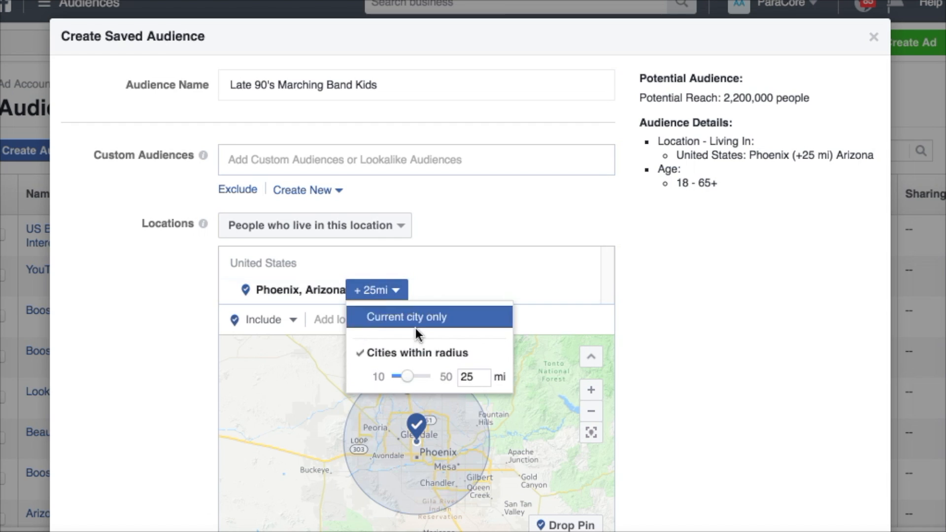
{"action": "double_click", "coordinate": [470, 377]}
{"action": "type", "text": "35"}
{"action": "left_click", "coordinate": [688, 384]}
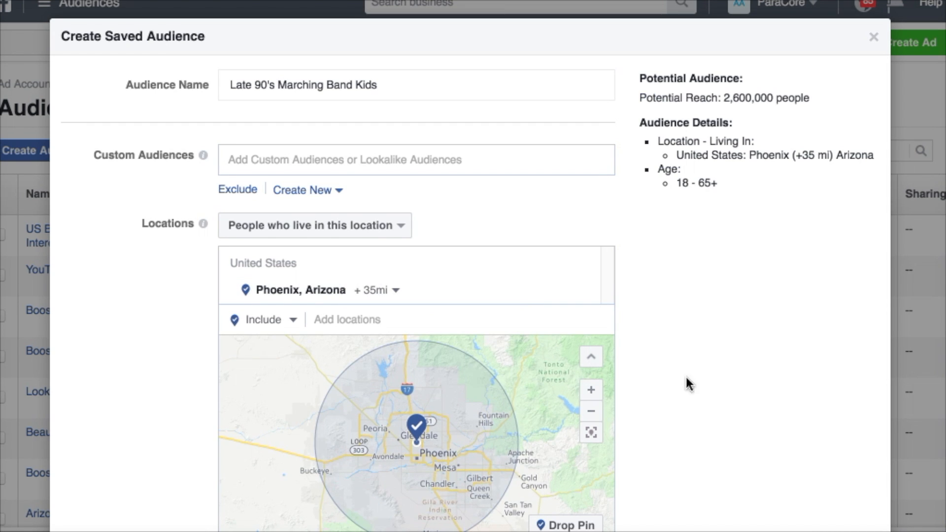
Drop an included location pin near Gold Canyon on the map and set its radius to 5 mi.
{"action": "scroll", "coordinate": [697, 388], "scroll_direction": "down", "scroll_amount": 3}
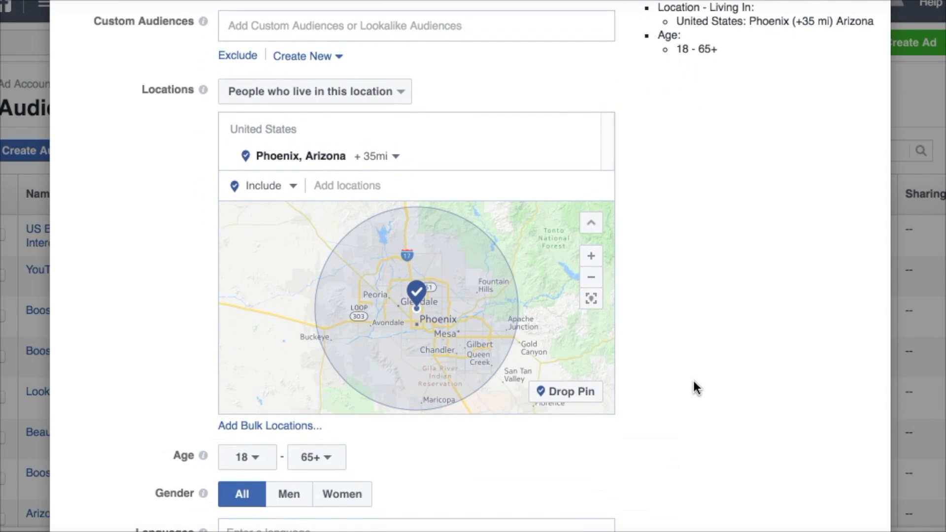
{"action": "left_click", "coordinate": [573, 388]}
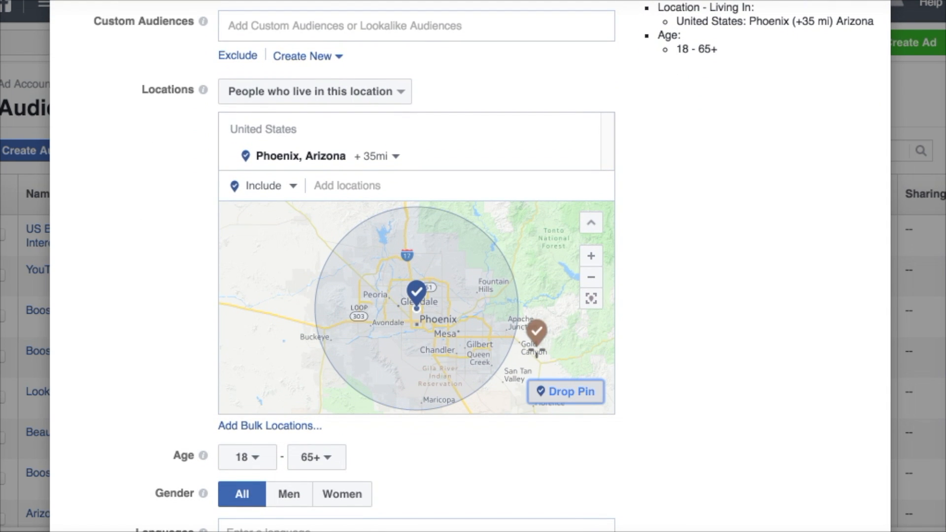
{"action": "left_click", "coordinate": [528, 349]}
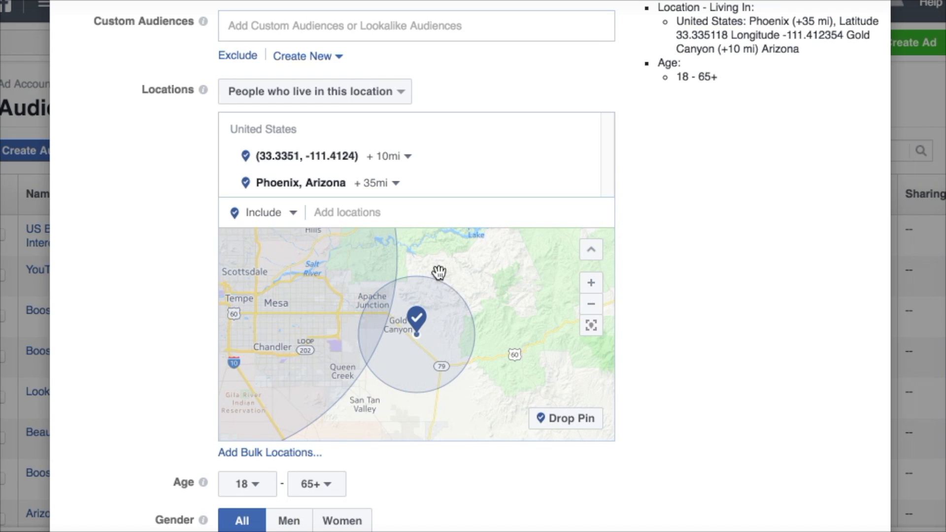
{"action": "left_click", "coordinate": [407, 157]}
{"action": "double_click", "coordinate": [460, 184]}
{"action": "type", "text": "5"}
{"action": "key", "text": "Return"}
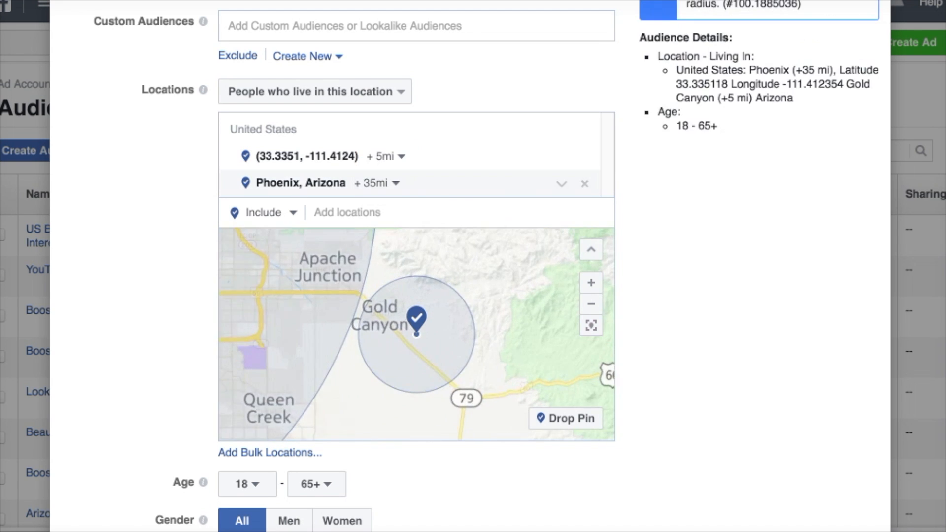
Exclude the Phoenix, Arizona postal code 85022 from the audience locations.
{"action": "left_click", "coordinate": [291, 223]}
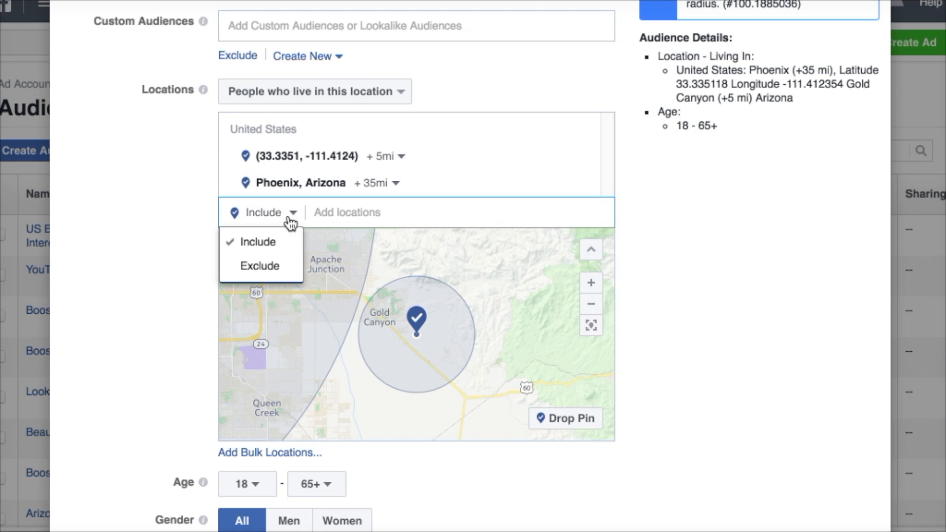
{"action": "left_click", "coordinate": [286, 266]}
{"action": "type", "text": "8"}
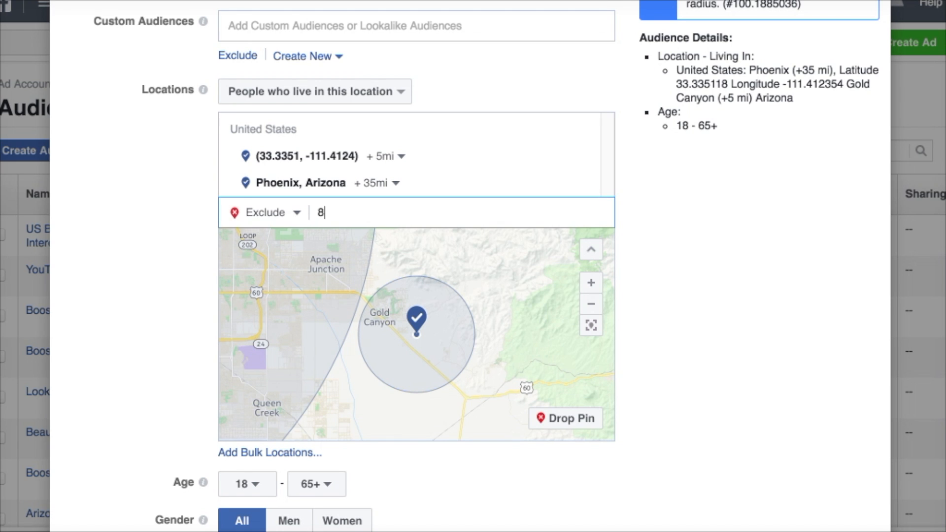
{"action": "type", "text": "5022"}
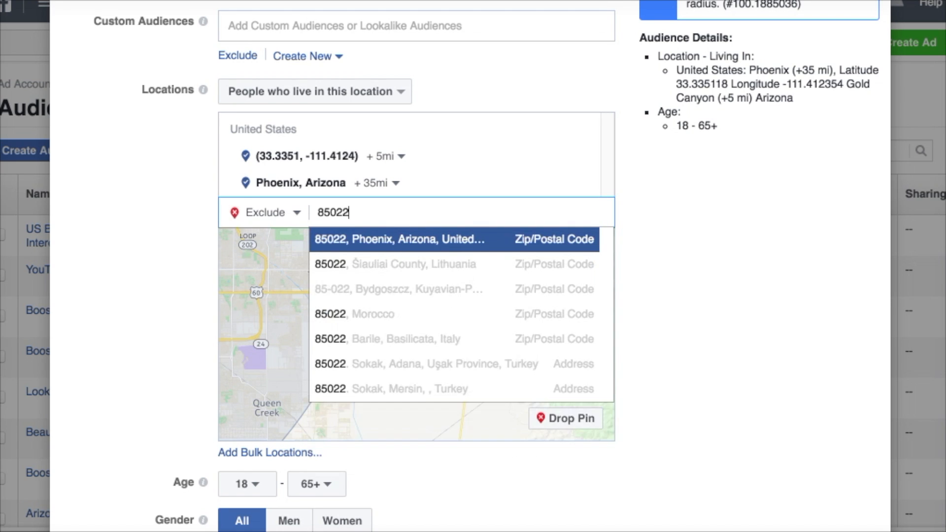
{"action": "left_click", "coordinate": [378, 239]}
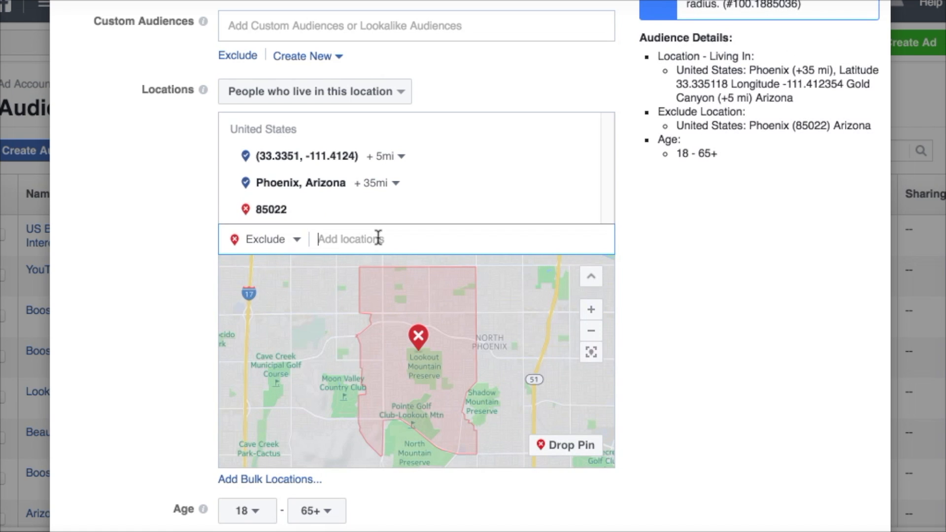
Inspect the included and excluded areas on the map, and remove the dropped pin near Gold Canyon from the locations.
{"action": "left_click", "coordinate": [594, 337]}
{"action": "left_click", "coordinate": [592, 335]}
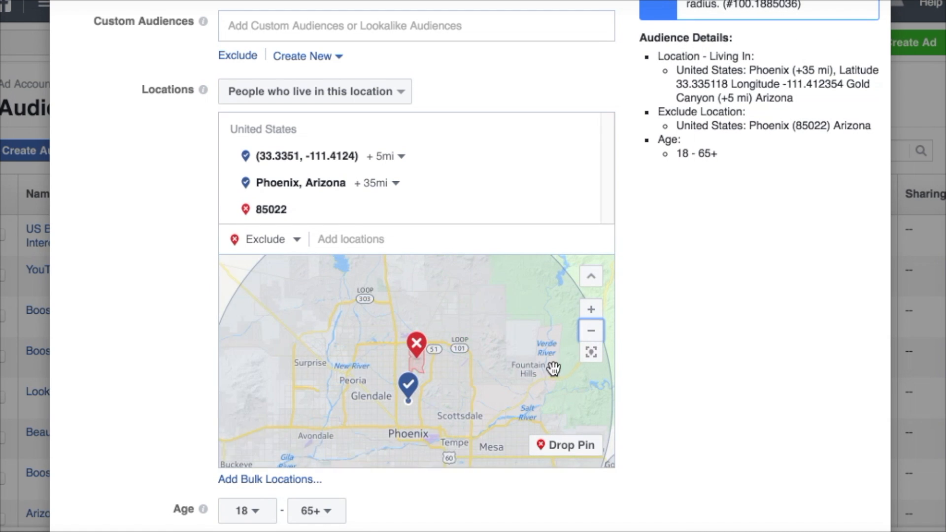
{"action": "left_click_drag", "start_coordinate": [549, 385], "coordinate": [484, 315]}
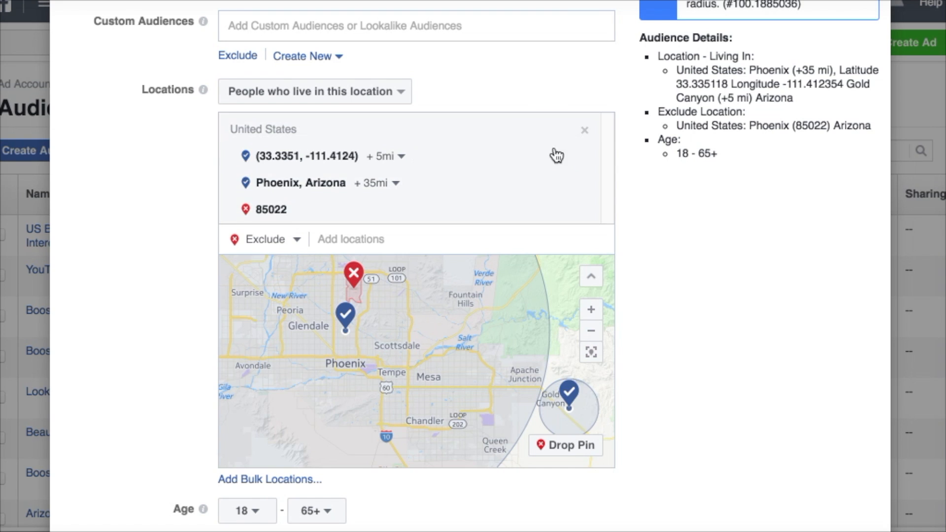
{"action": "left_click", "coordinate": [585, 157]}
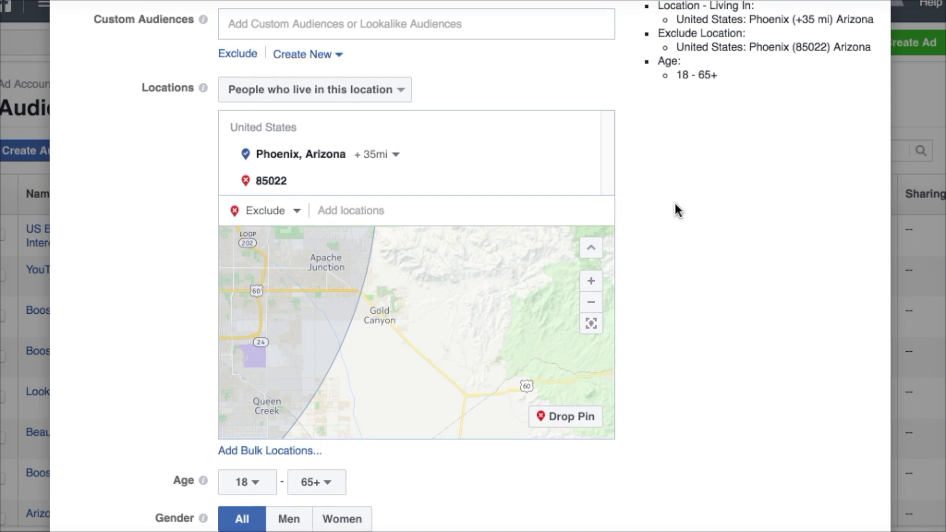
Set the audience's age range to 35 - 40.
{"action": "scroll", "coordinate": [675, 204], "scroll_direction": "down", "scroll_amount": 5}
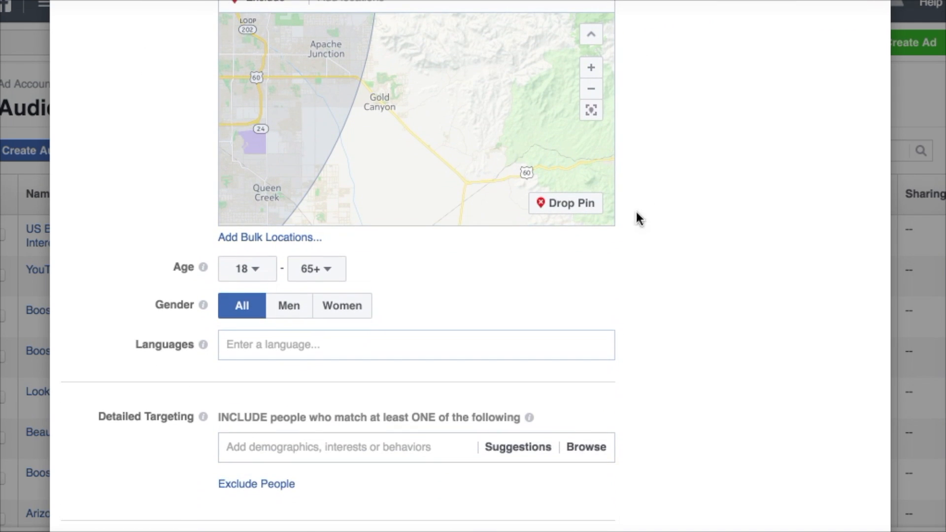
{"action": "left_click", "coordinate": [264, 274]}
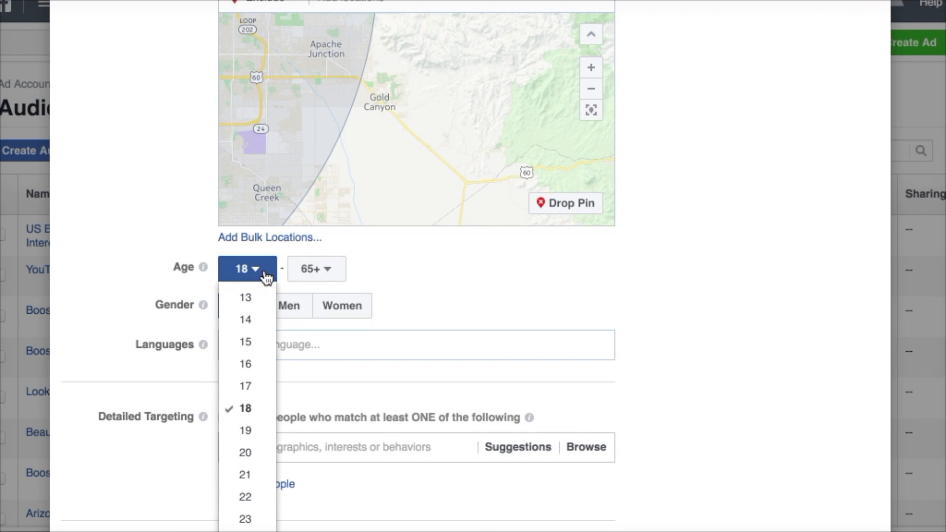
{"action": "scroll", "coordinate": [256, 419], "scroll_direction": "down", "scroll_amount": 5}
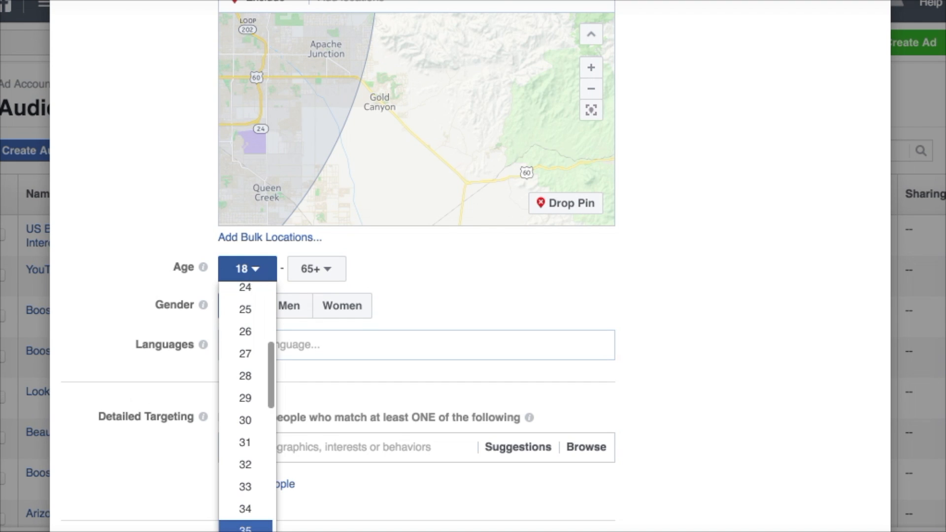
{"action": "left_click", "coordinate": [246, 529]}
{"action": "left_click", "coordinate": [311, 269]}
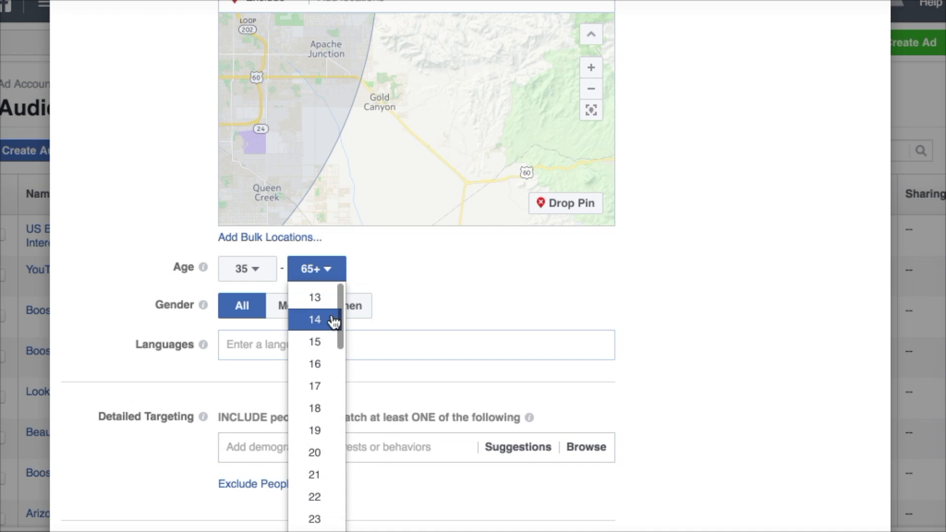
{"action": "scroll", "coordinate": [325, 369], "scroll_direction": "down", "scroll_amount": 10}
{"action": "left_click", "coordinate": [314, 420]}
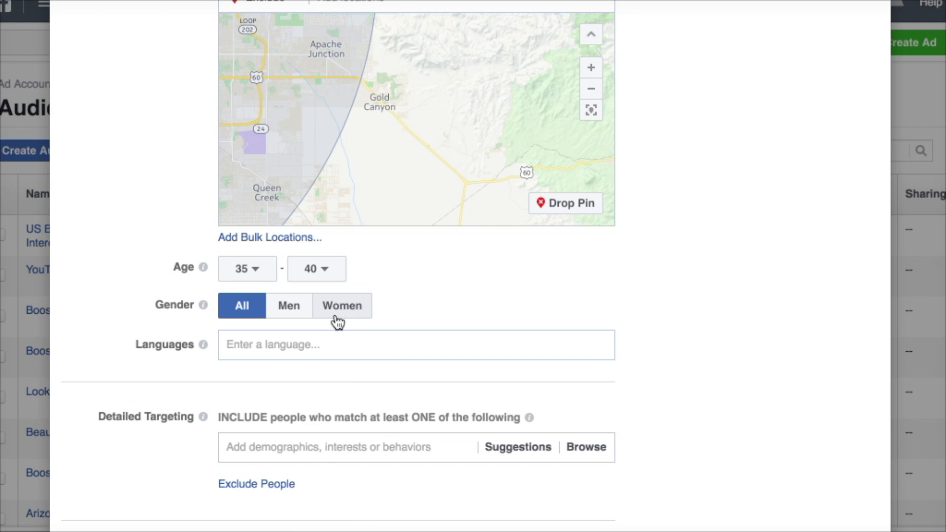
Review the audience details and add the Upcoming birthday demographic to the included detailed targeting.
{"action": "scroll", "coordinate": [788, 334], "scroll_direction": "up", "scroll_amount": 7}
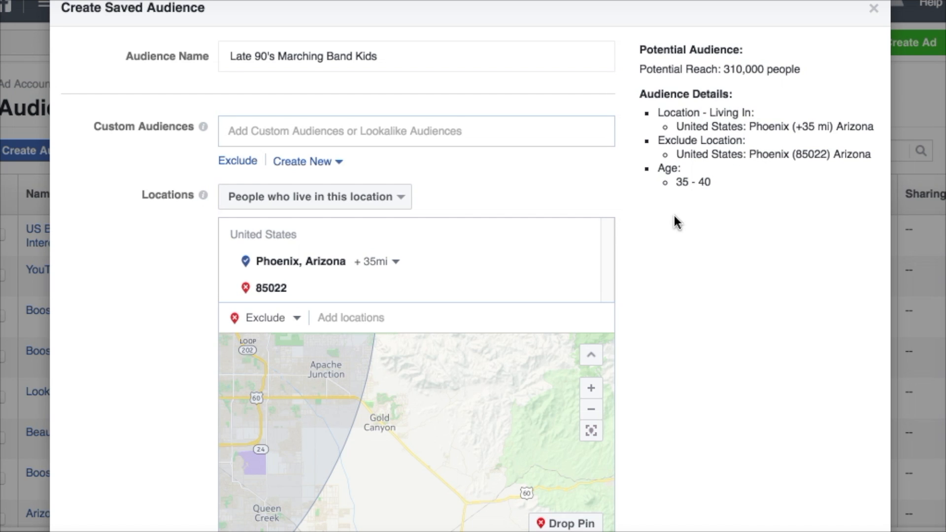
{"action": "scroll", "coordinate": [674, 215], "scroll_direction": "down", "scroll_amount": 8}
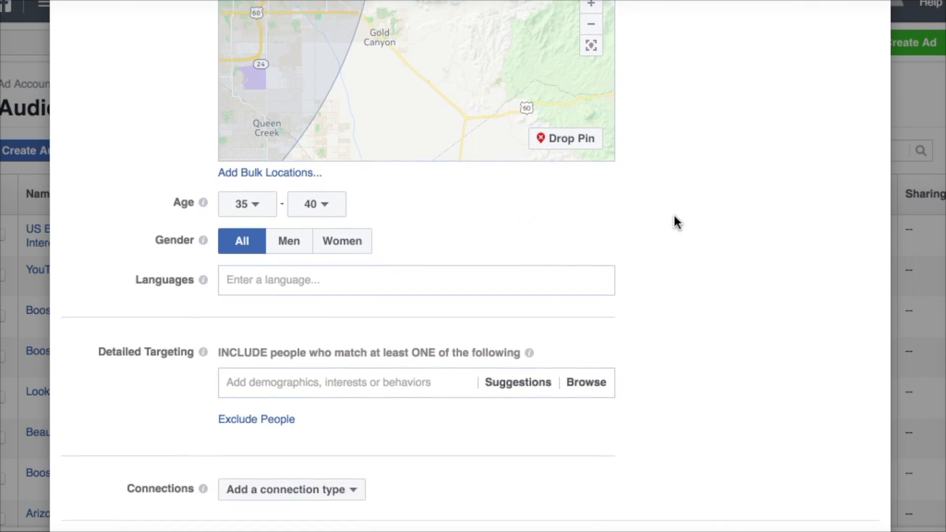
{"action": "scroll", "coordinate": [675, 215], "scroll_direction": "down", "scroll_amount": 1}
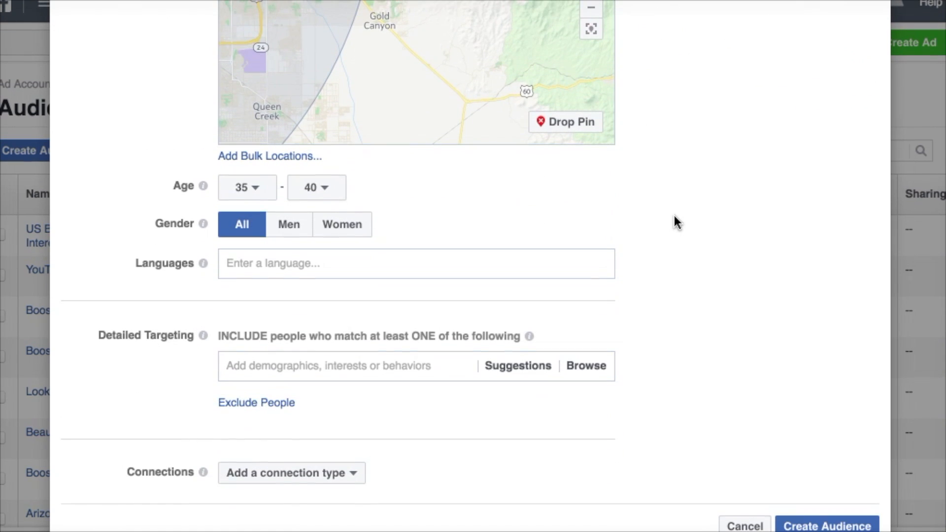
{"action": "left_click", "coordinate": [389, 367]}
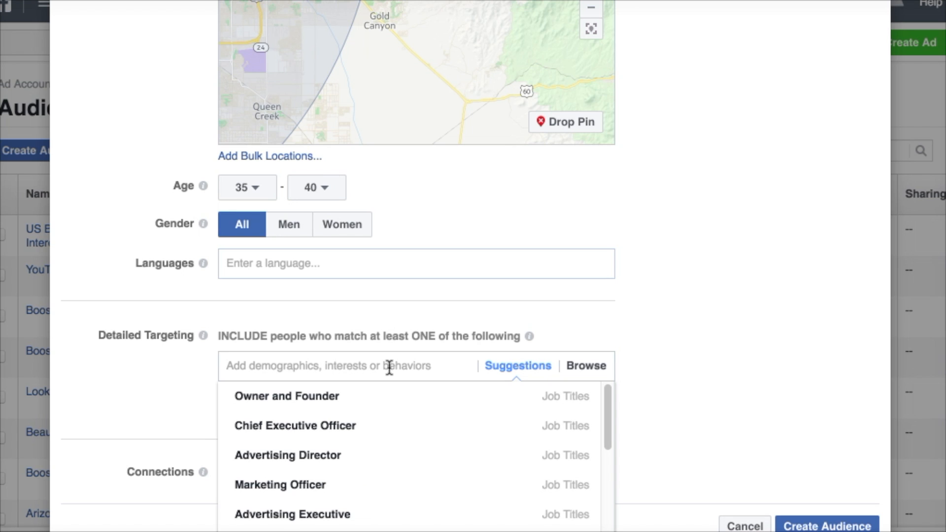
{"action": "type", "text": "upcoming birthday"}
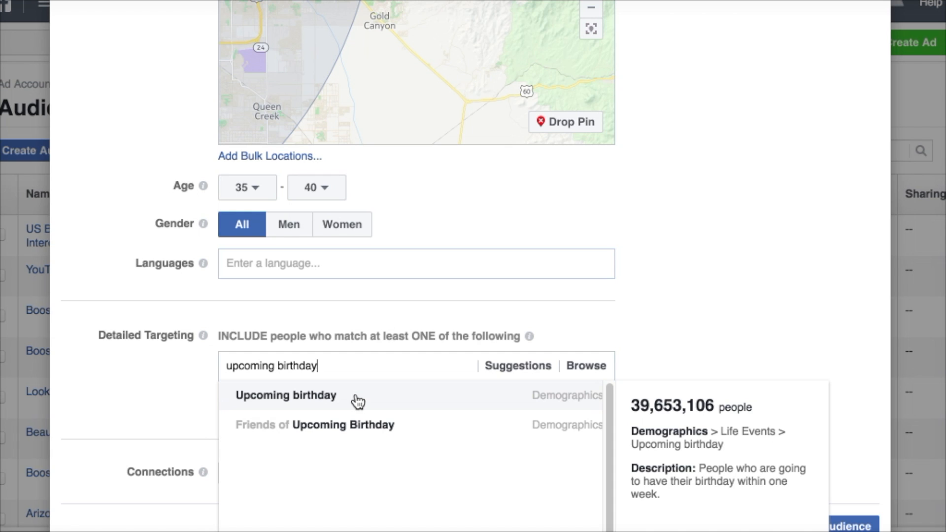
{"action": "left_click", "coordinate": [357, 397]}
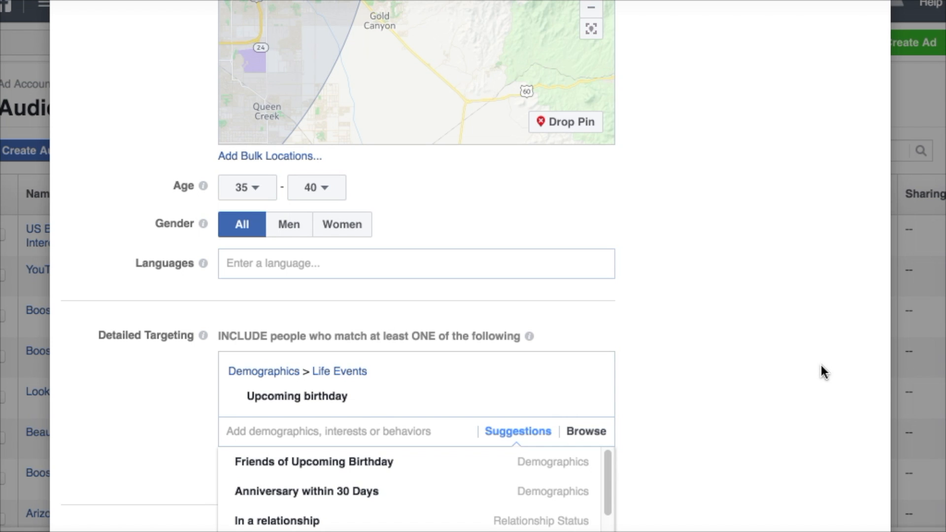
Look through the Life Events options in the Demographics targeting category as far as Upcoming birthday.
{"action": "left_click", "coordinate": [595, 434]}
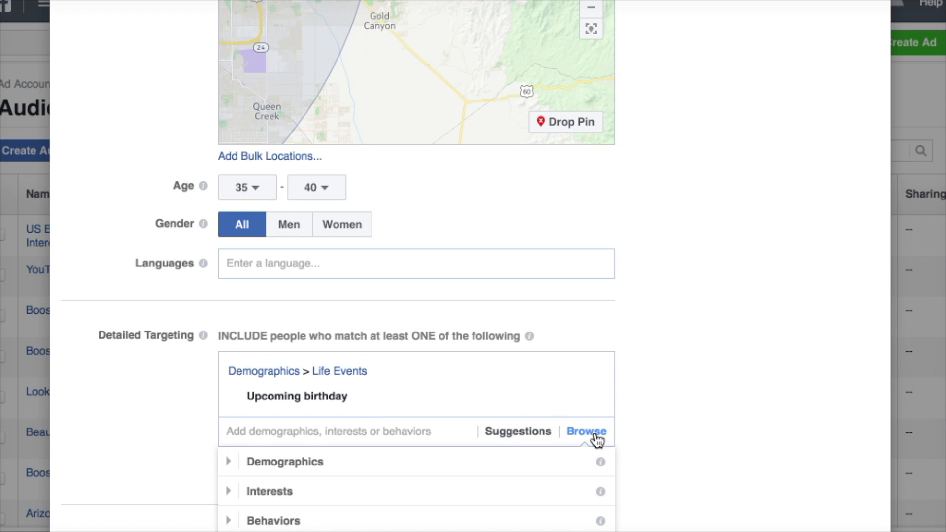
{"action": "scroll", "coordinate": [684, 353], "scroll_direction": "down", "scroll_amount": 2}
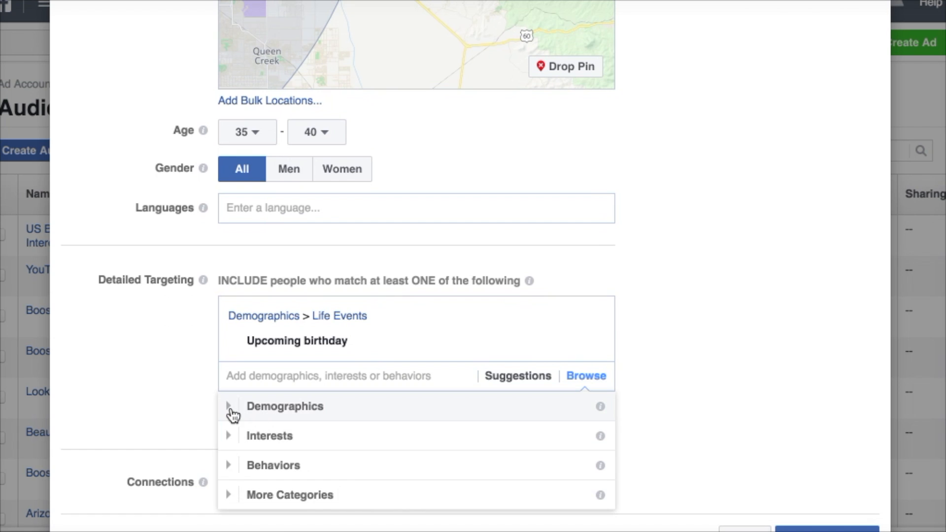
{"action": "left_click", "coordinate": [230, 412]}
{"action": "scroll", "coordinate": [383, 422], "scroll_direction": "down", "scroll_amount": 3}
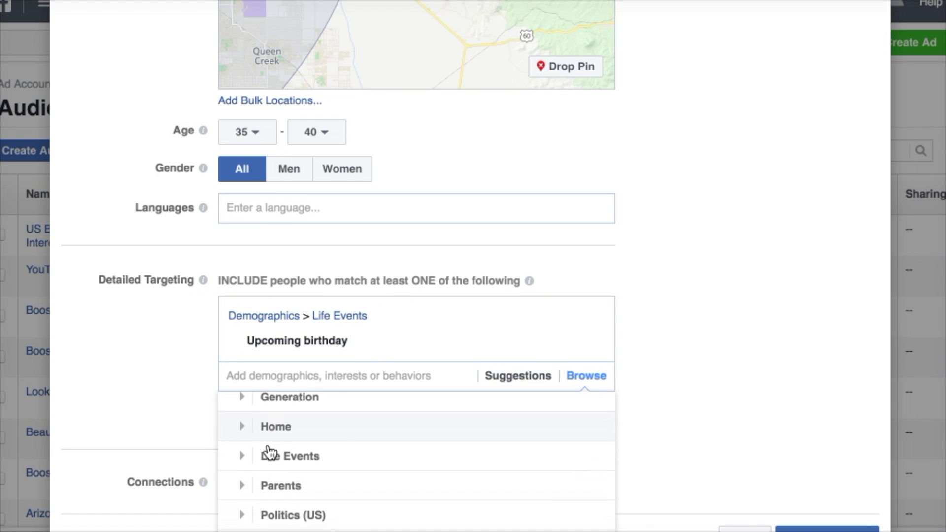
{"action": "left_click", "coordinate": [248, 459]}
{"action": "scroll", "coordinate": [371, 448], "scroll_direction": "down", "scroll_amount": 6}
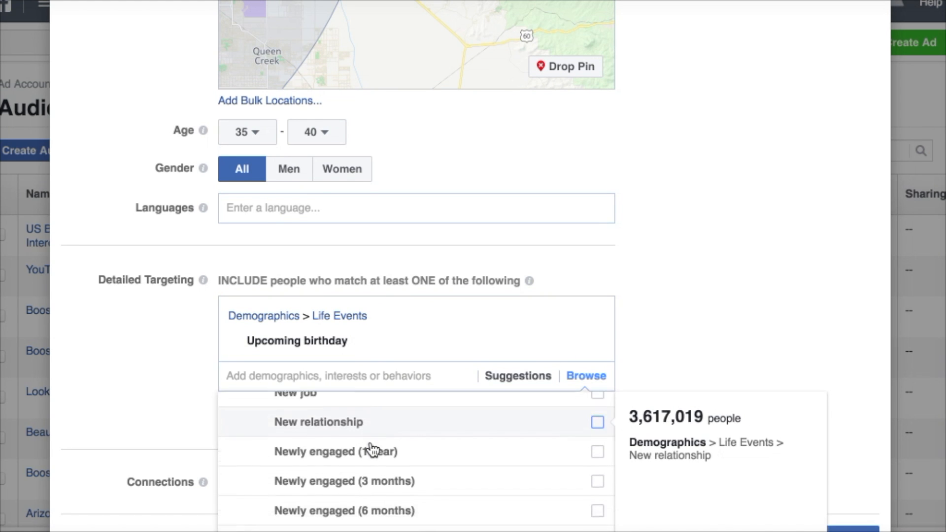
{"action": "scroll", "coordinate": [373, 449], "scroll_direction": "down", "scroll_amount": 2}
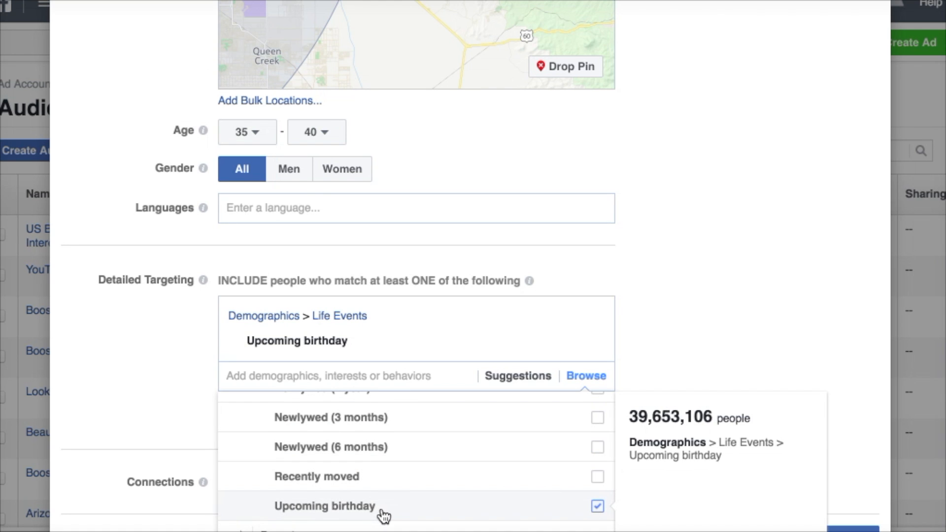
Look back through the Life Events options from Upcoming birthday up to Long distance relationship, and close the category list.
{"action": "scroll", "coordinate": [416, 485], "scroll_direction": "up", "scroll_amount": 3}
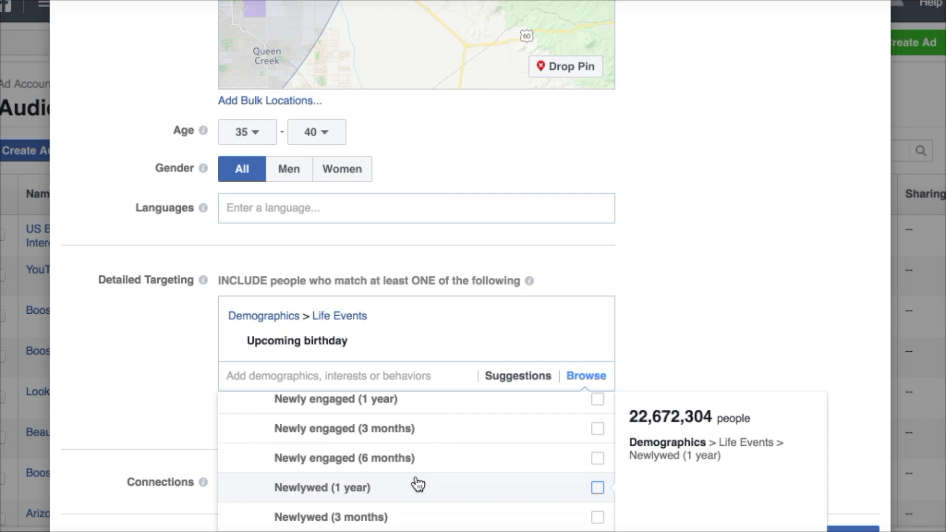
{"action": "scroll", "coordinate": [418, 485], "scroll_direction": "up", "scroll_amount": 3}
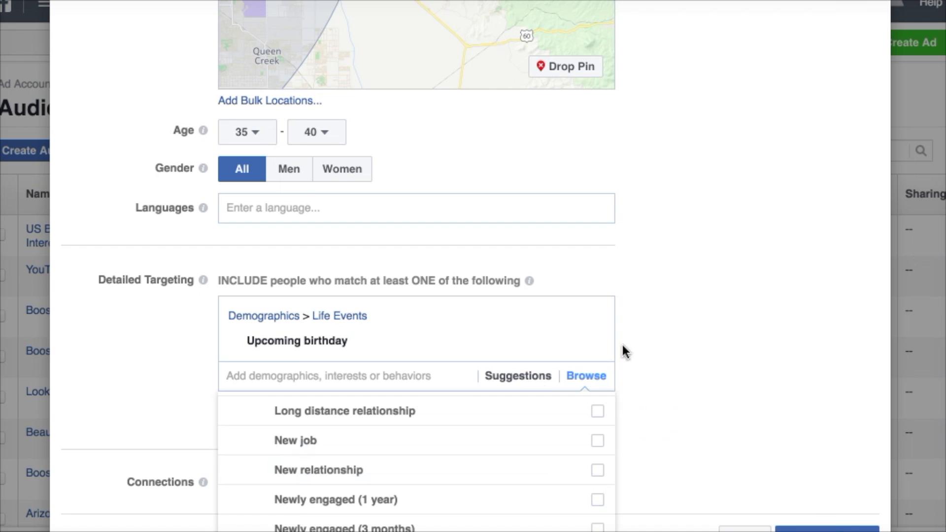
{"action": "left_click", "coordinate": [681, 274]}
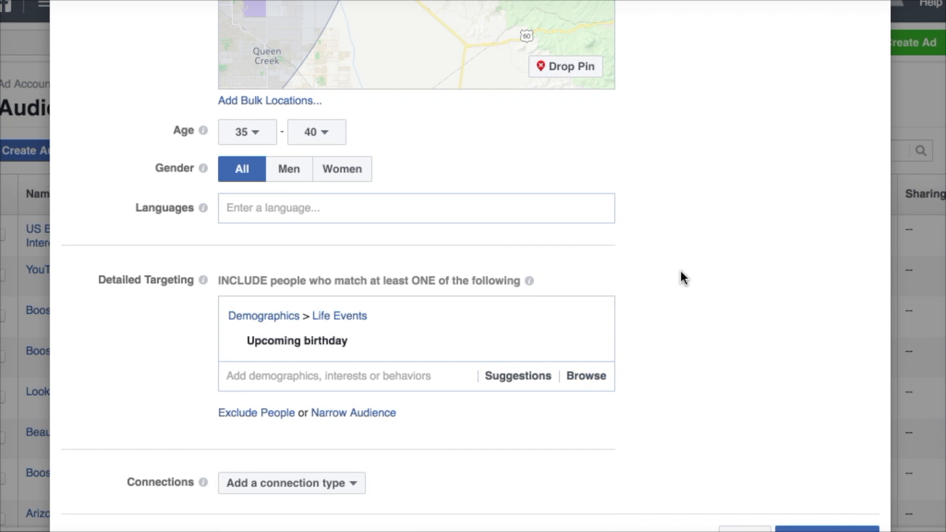
Search the included detailed targeting for "home office" and look through the matching interests, behaviors, demographics and employers.
{"action": "left_click", "coordinate": [405, 384]}
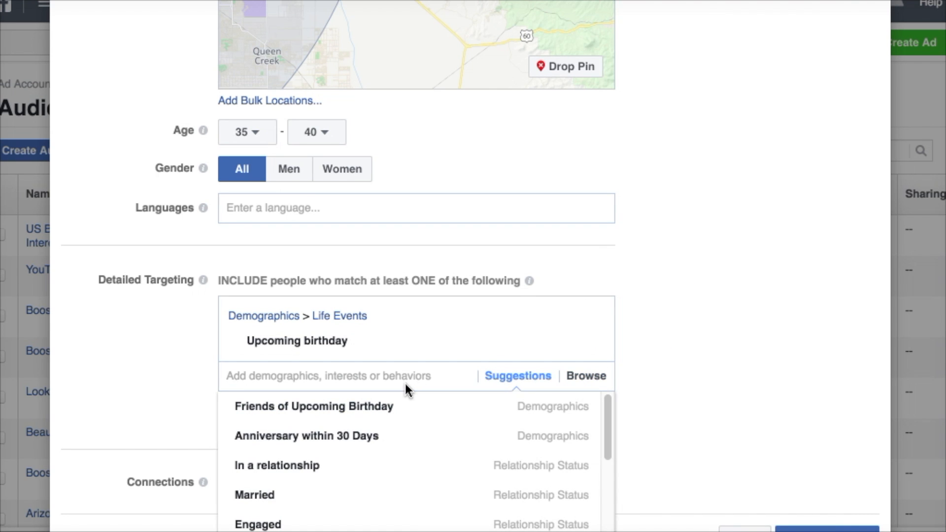
{"action": "type", "text": "office"}
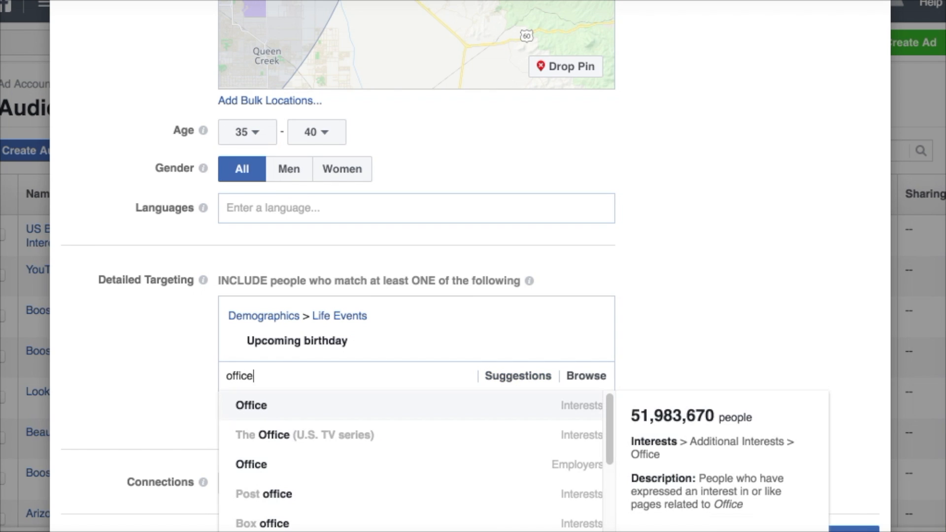
{"action": "key", "text": "ctrl+a"}
{"action": "type", "text": "home office"}
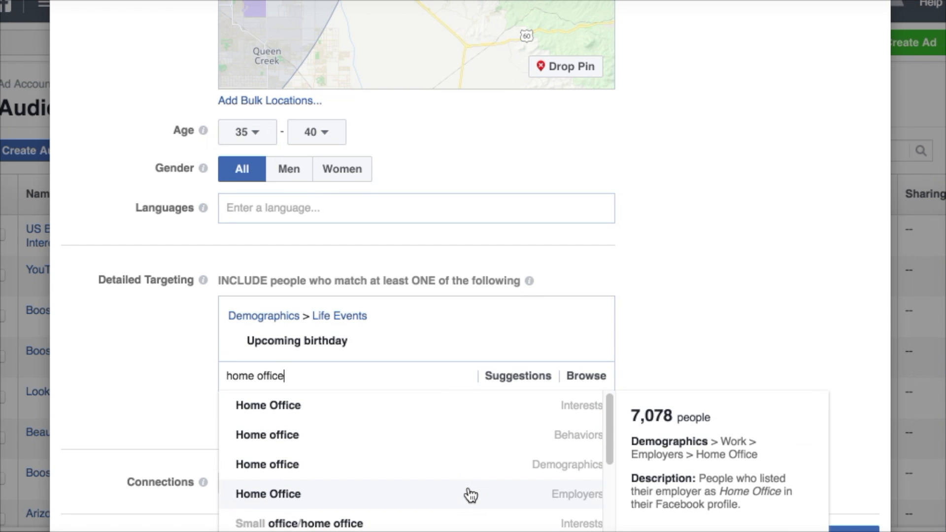
{"action": "scroll", "coordinate": [470, 492], "scroll_direction": "down", "scroll_amount": 2}
{"action": "scroll", "coordinate": [469, 494], "scroll_direction": "up", "scroll_amount": 1}
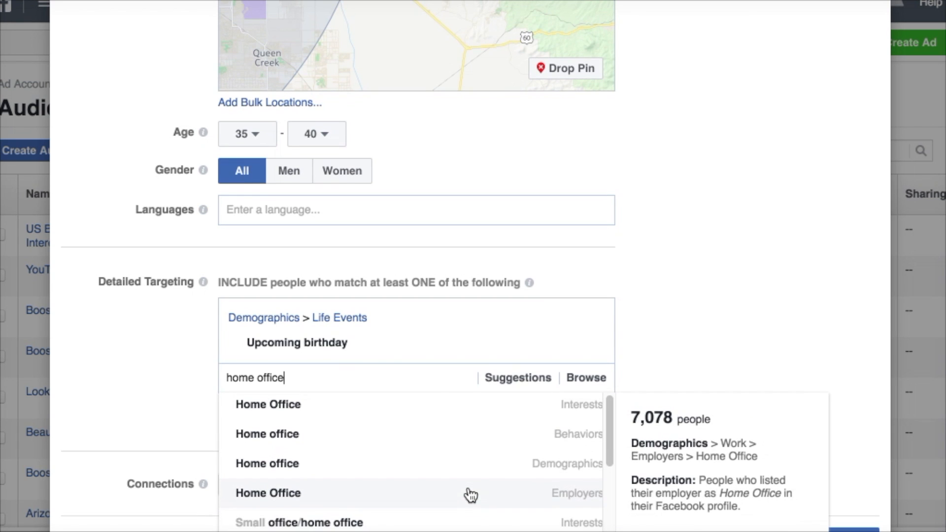